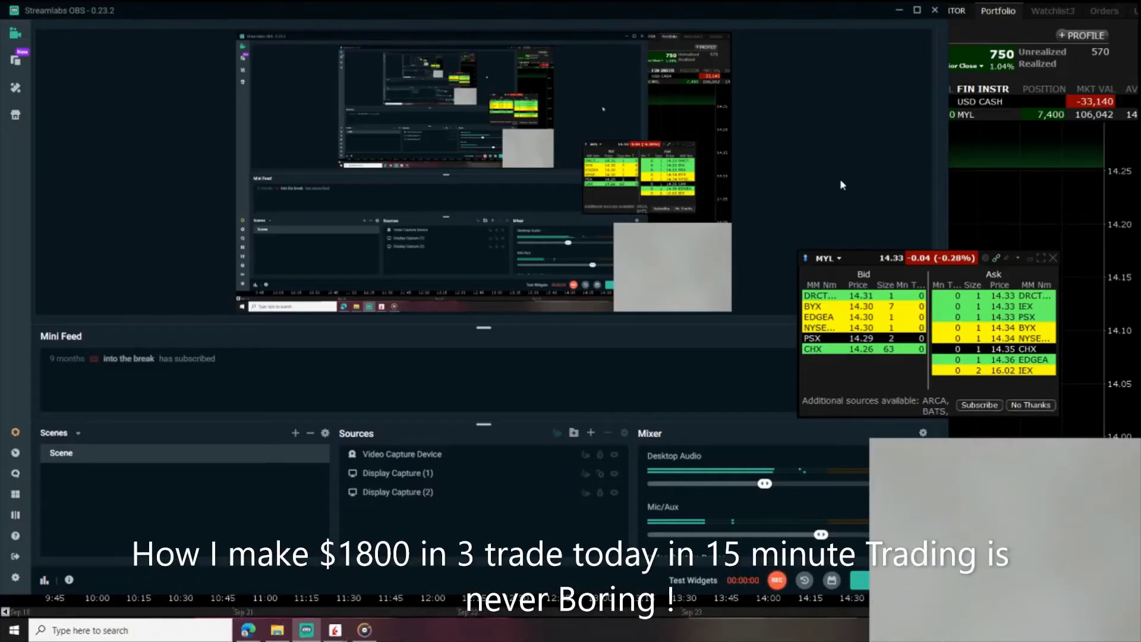
Hide Streamlabs OBS and focus the Portfolio panel showing MYL's 7,400 shares and daily P&L.
{"action": "left_click", "coordinate": [900, 12]}
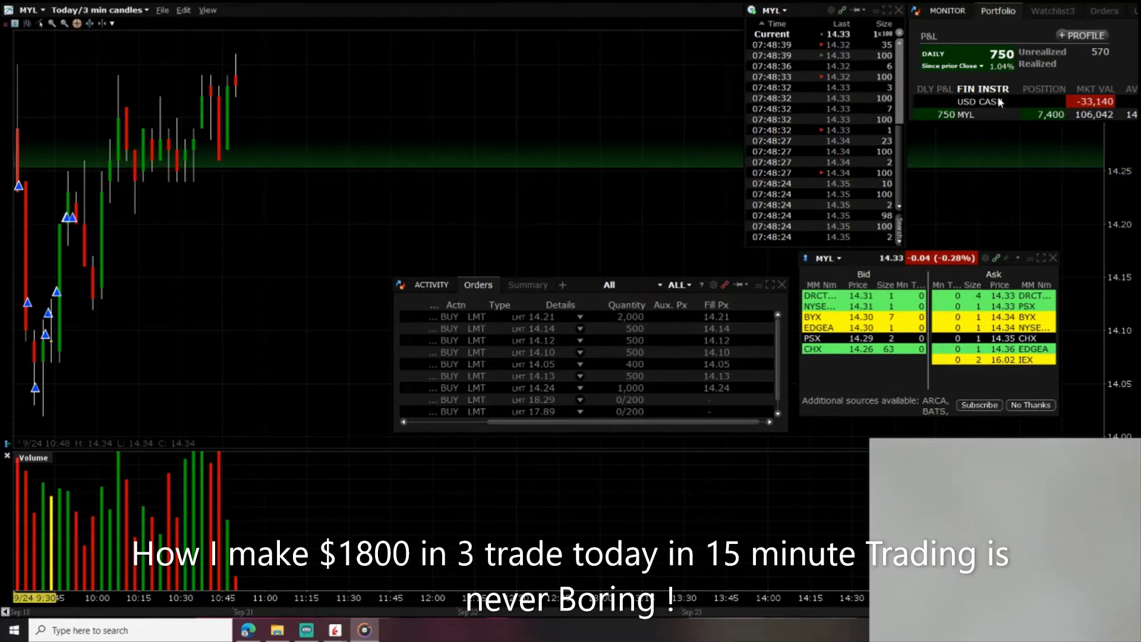
{"action": "left_click", "coordinate": [993, 62]}
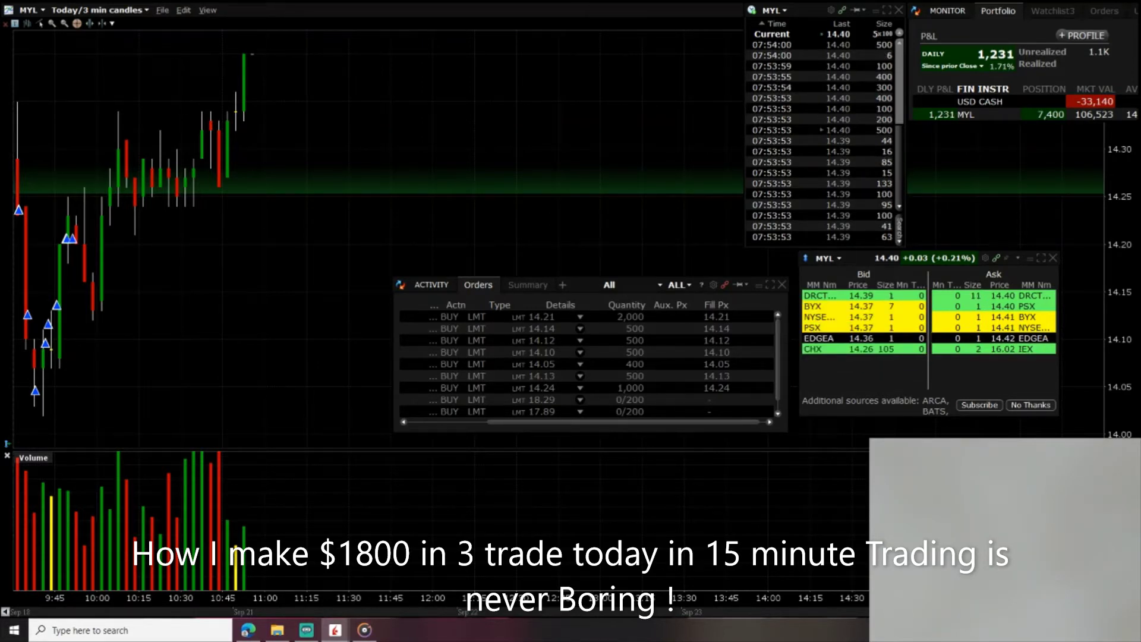
Sell all 7,400 MYL shares with a limit order at 14.39 using the Ctrl+S hotkey.
{"action": "key", "text": "ctrl+s"}
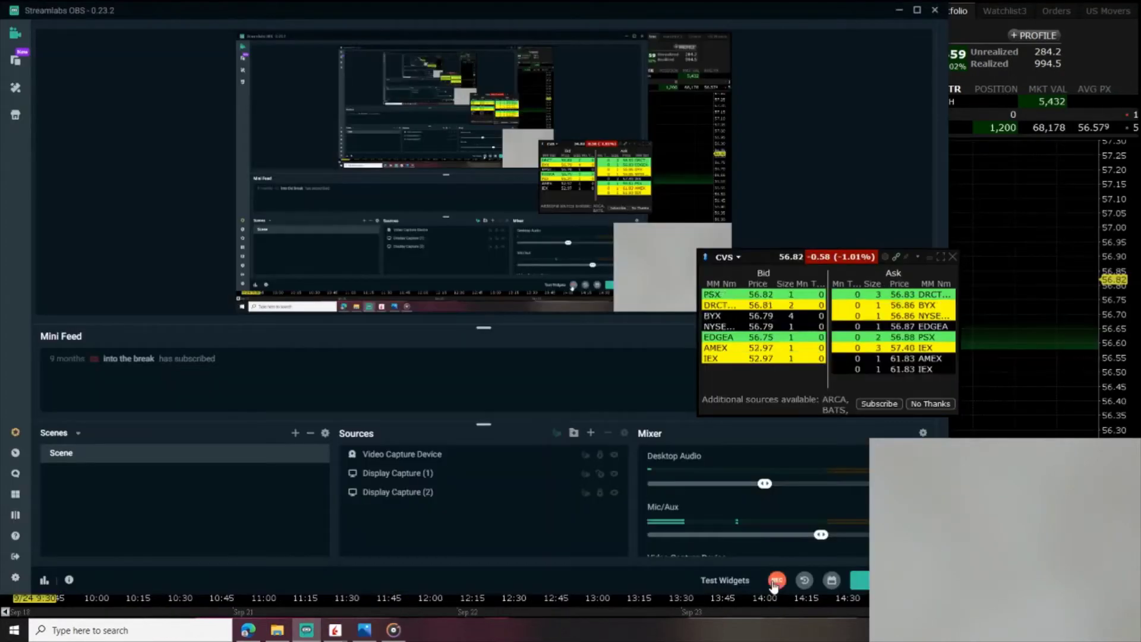
Hide Streamlabs OBS and raise the audio volume while watching the 1,200-share CVS position.
{"action": "left_click", "coordinate": [900, 13]}
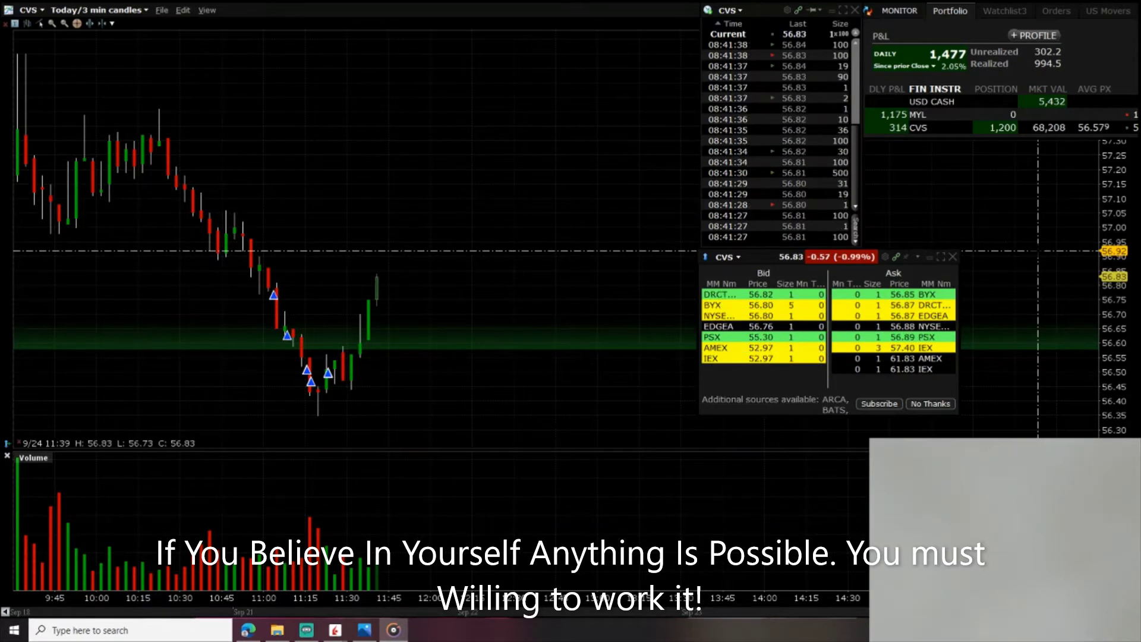
{"action": "key", "text": "XF86AudioRaiseVolume"}
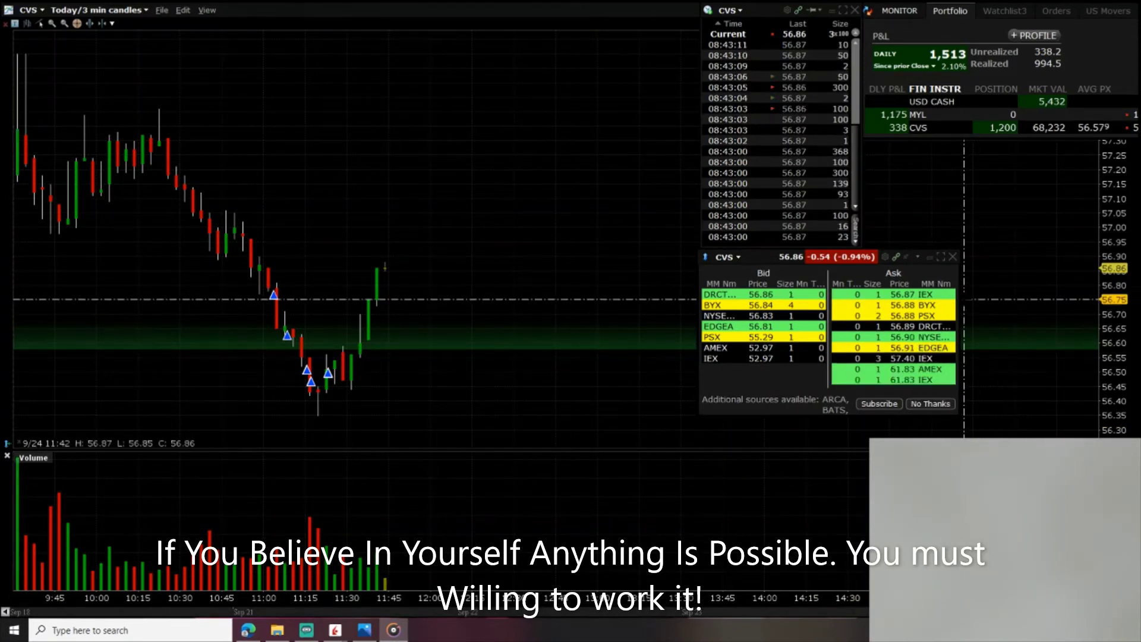
Select the 1,200-share CVS position in the Portfolio panel to track its unrealized P&L.
{"action": "left_click", "coordinate": [903, 129]}
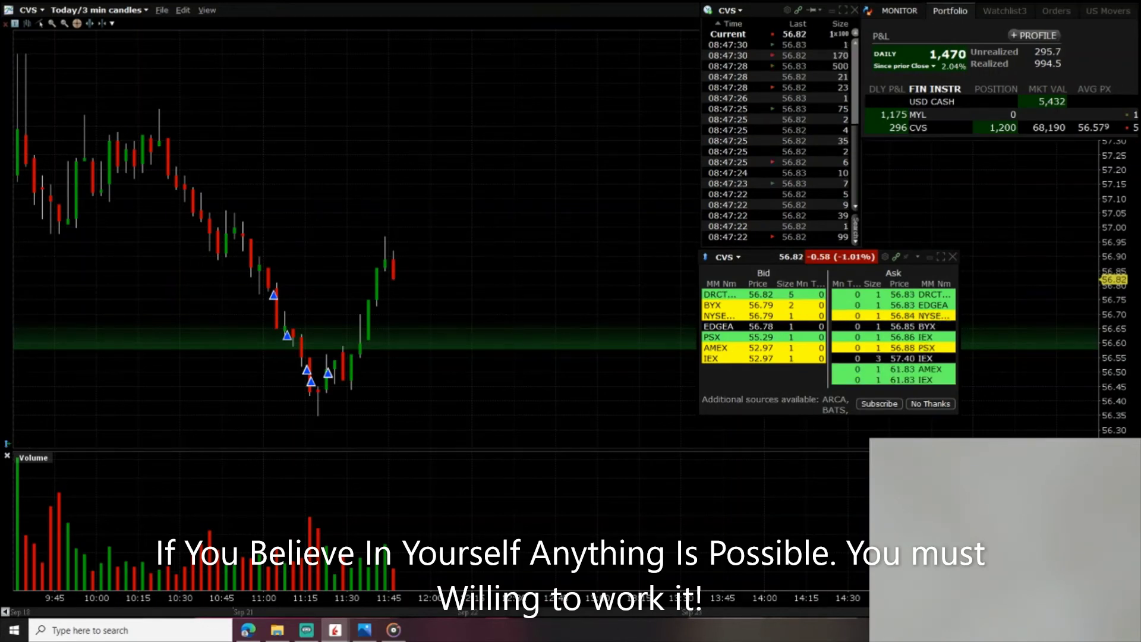
Flatten all 1,200 CVS shares with F2, then dismiss Streamlabs OBS to view BA's 300 shares.
{"action": "key", "text": "F2"}
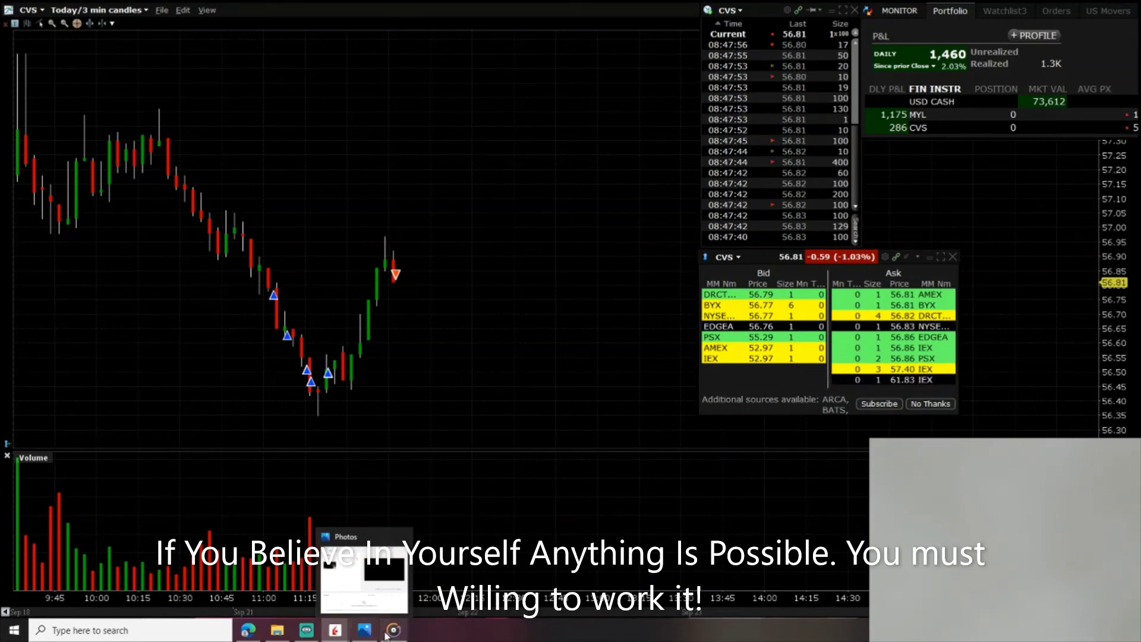
{"action": "mouse_move", "coordinate": [306, 630]}
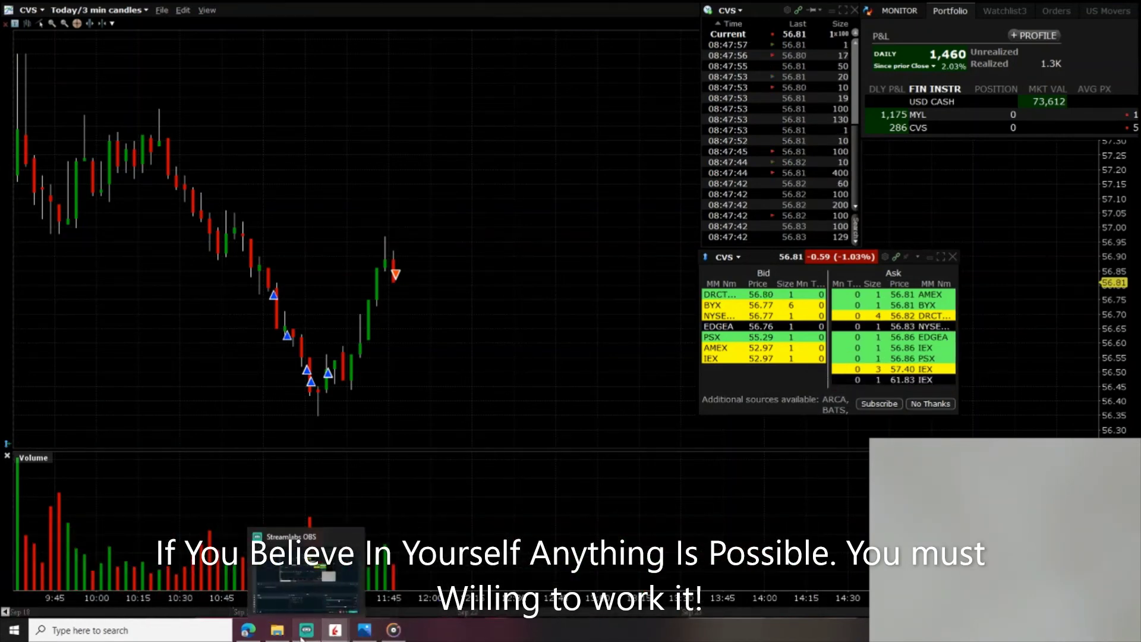
{"action": "left_click", "coordinate": [307, 630]}
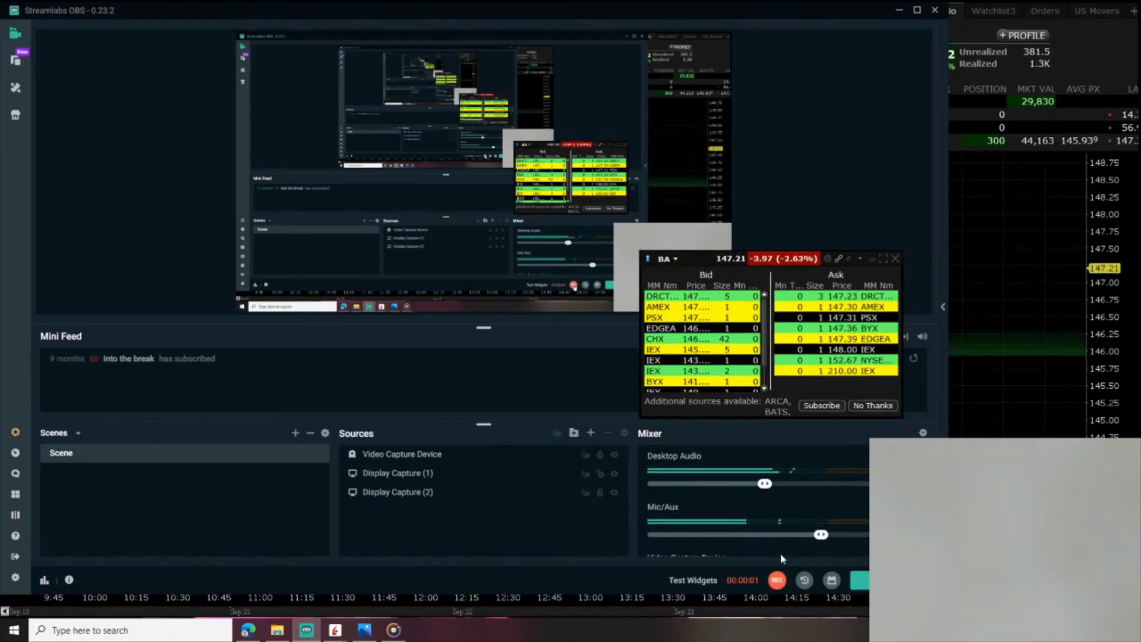
{"action": "left_click", "coordinate": [899, 12]}
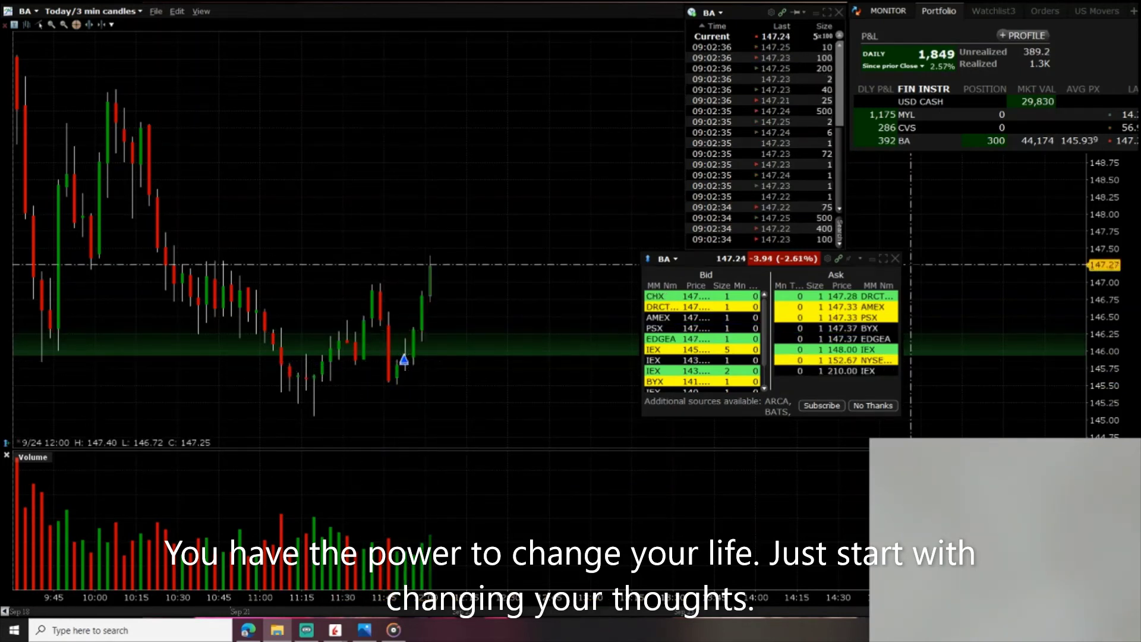
{"action": "left_click", "coordinate": [996, 141]}
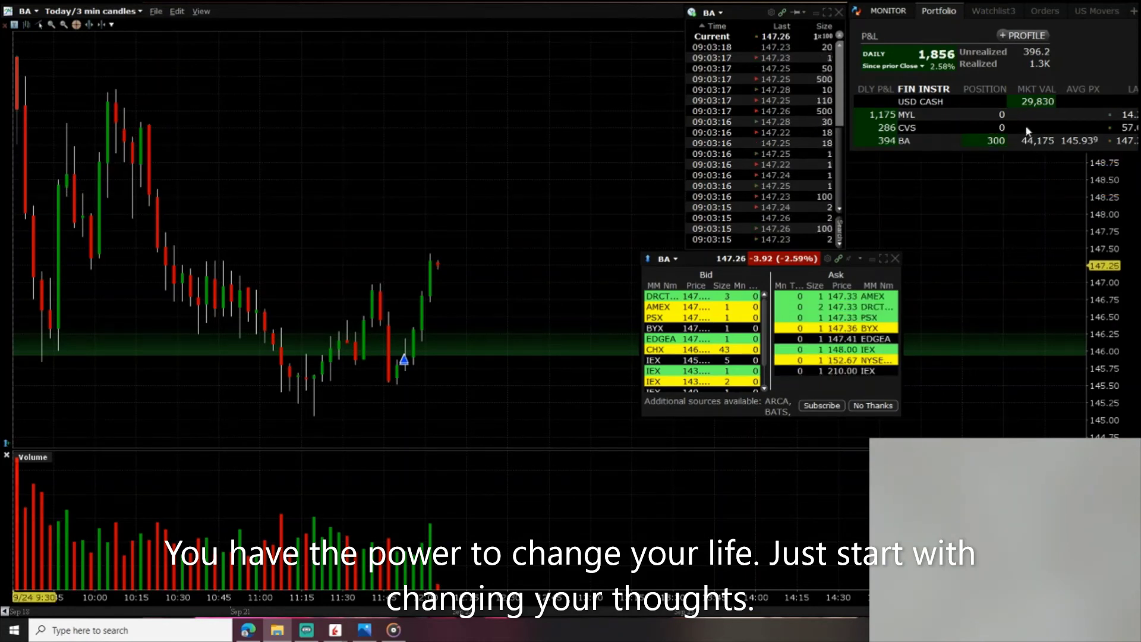
{"action": "left_click", "coordinate": [981, 127]}
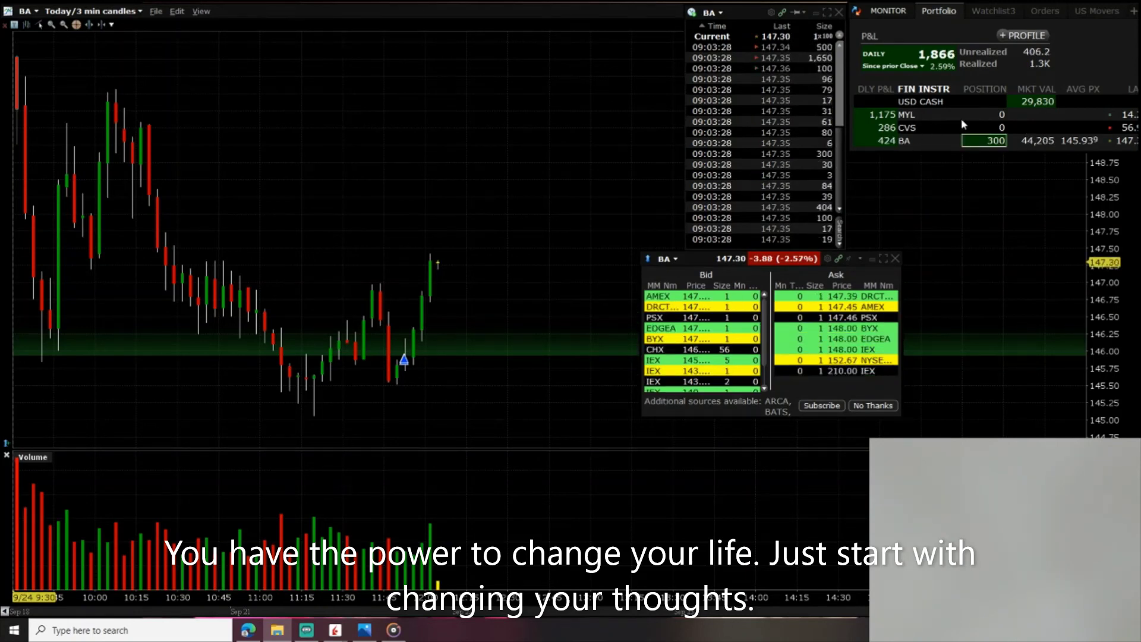
Review the closed MYL and CVS positions, then sell 100 BA shares at a 147.05 limit.
{"action": "left_click", "coordinate": [981, 115]}
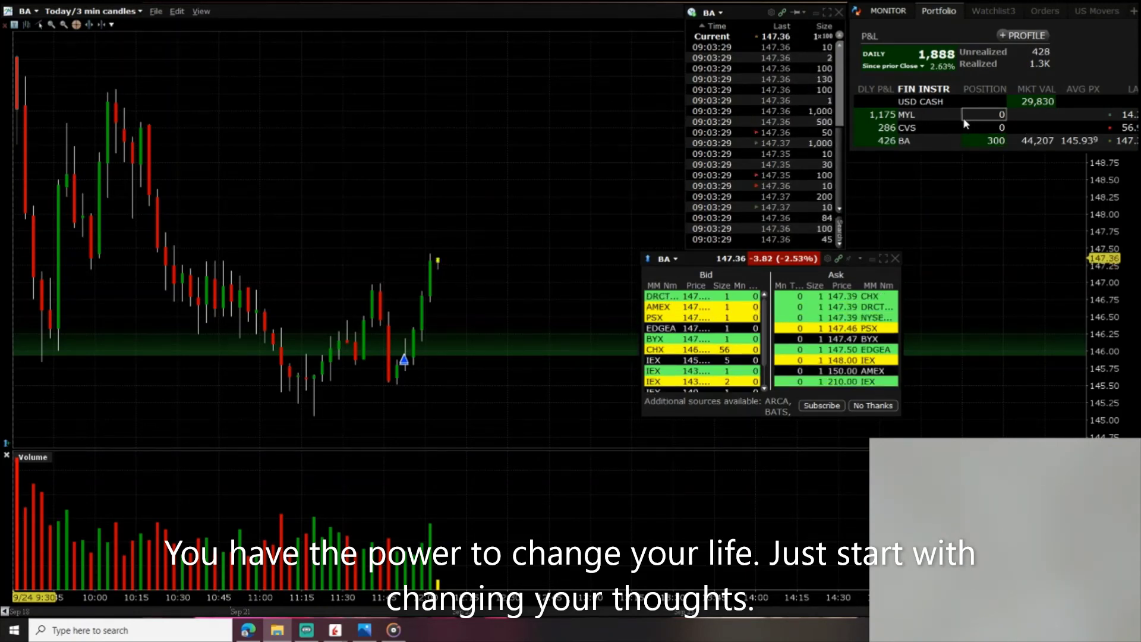
{"action": "left_click", "coordinate": [999, 126]}
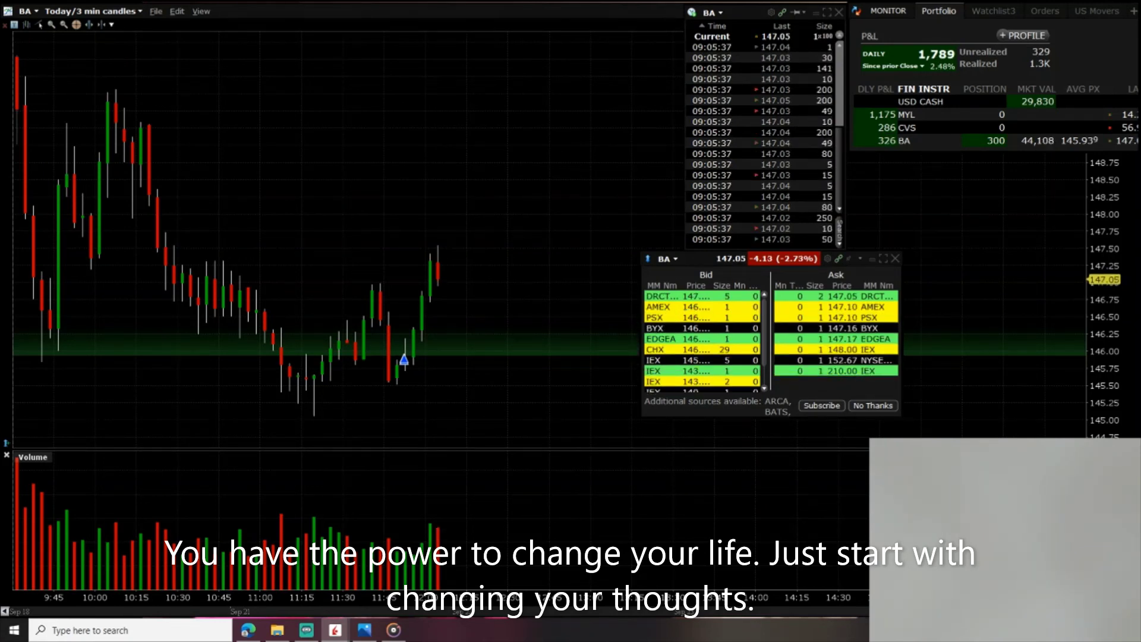
{"action": "key", "text": "F2"}
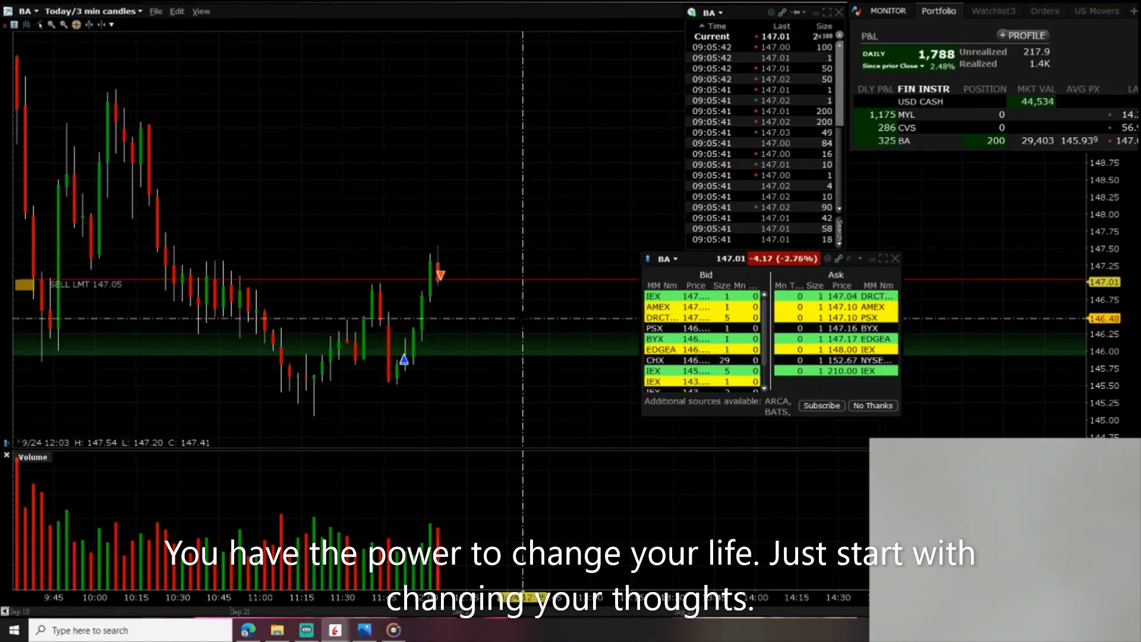
Sell the remaining 200 BA shares from the Portfolio row, leaving daily P&L near 1,791.
{"action": "left_click", "coordinate": [994, 143]}
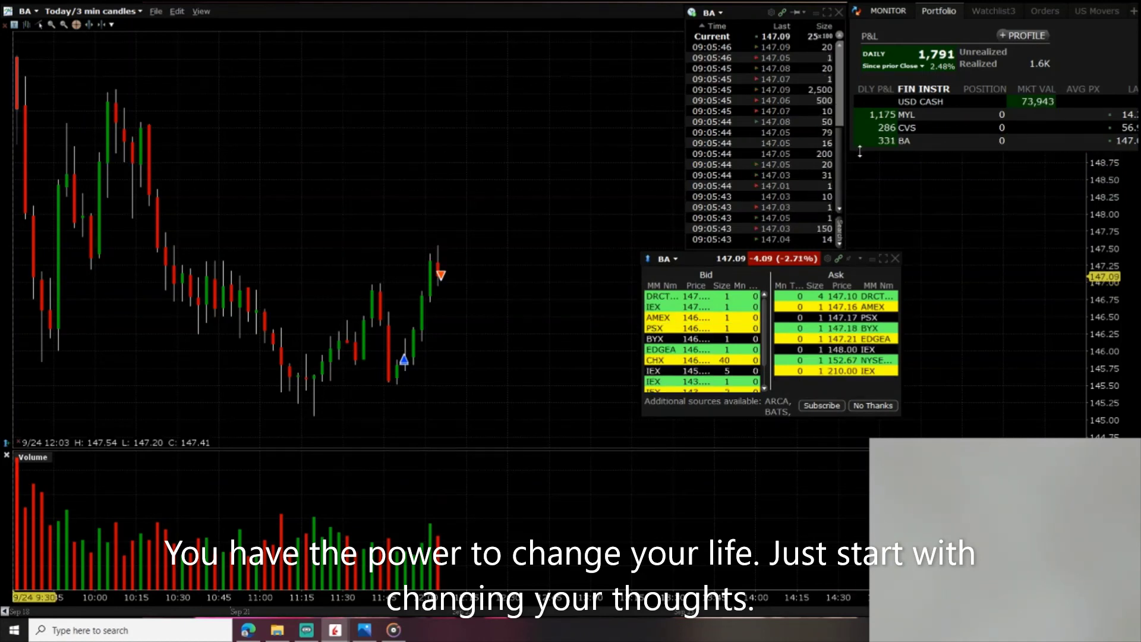